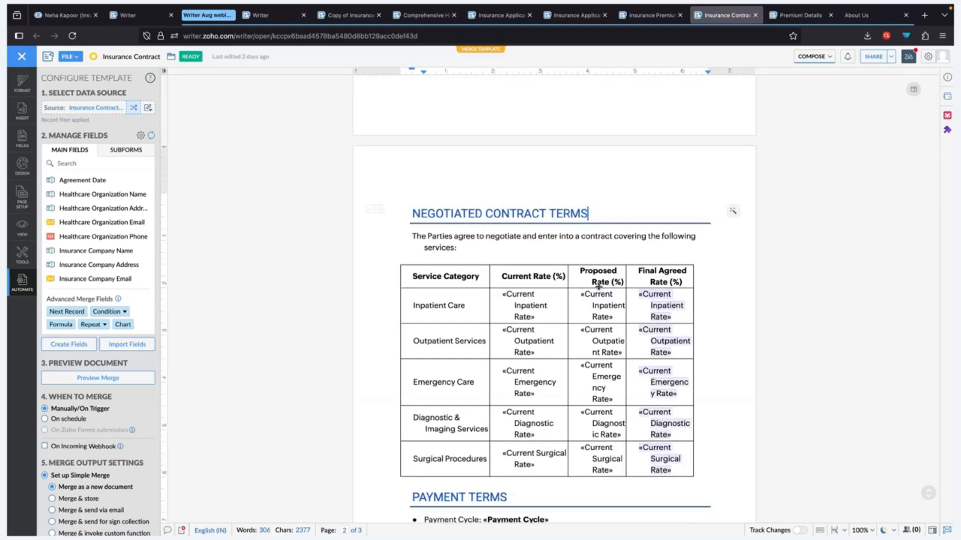
Review the Insurance Contract template from the negotiated rates table through the signature fields and back to the parties and information sections.
scroll(598, 294, down, 1)
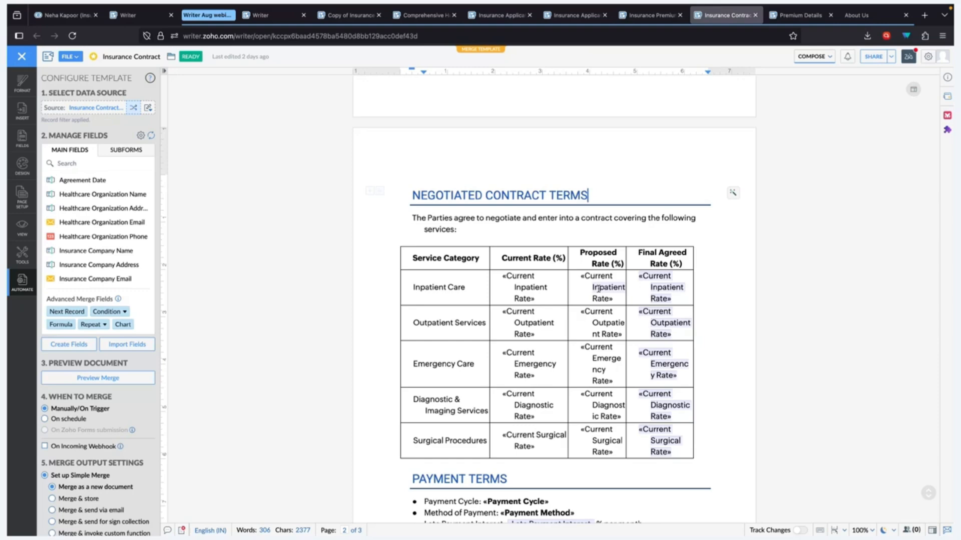
scroll(598, 289, down, 5)
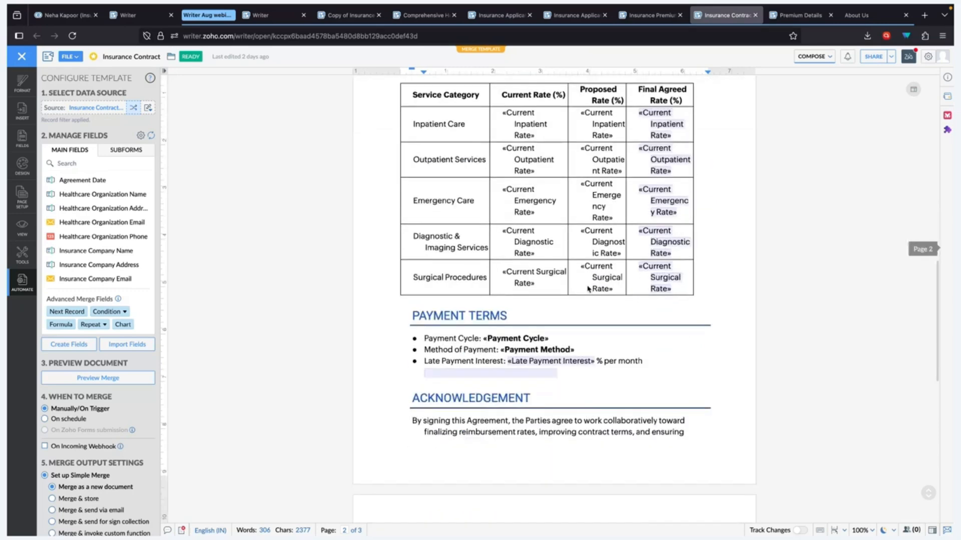
scroll(583, 323, down, 8)
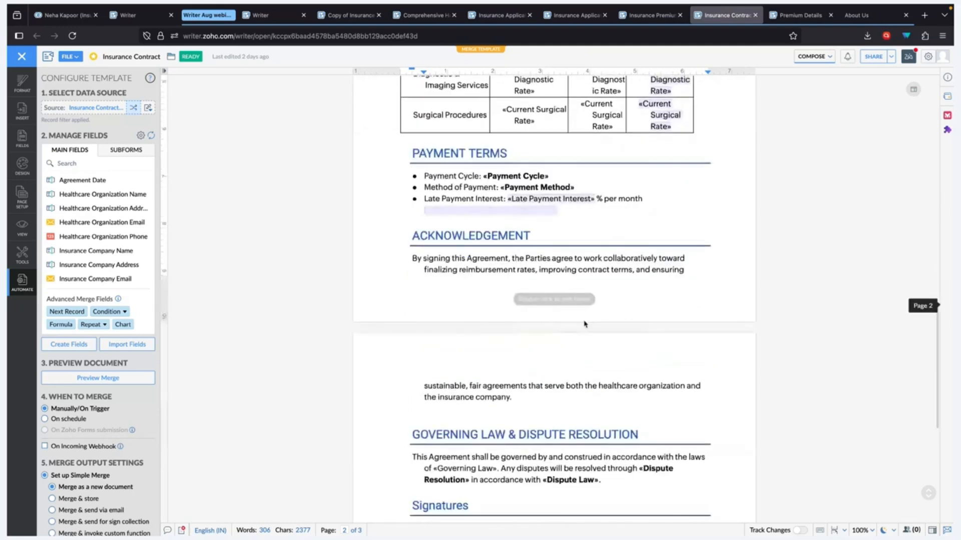
scroll(584, 324, down, 3)
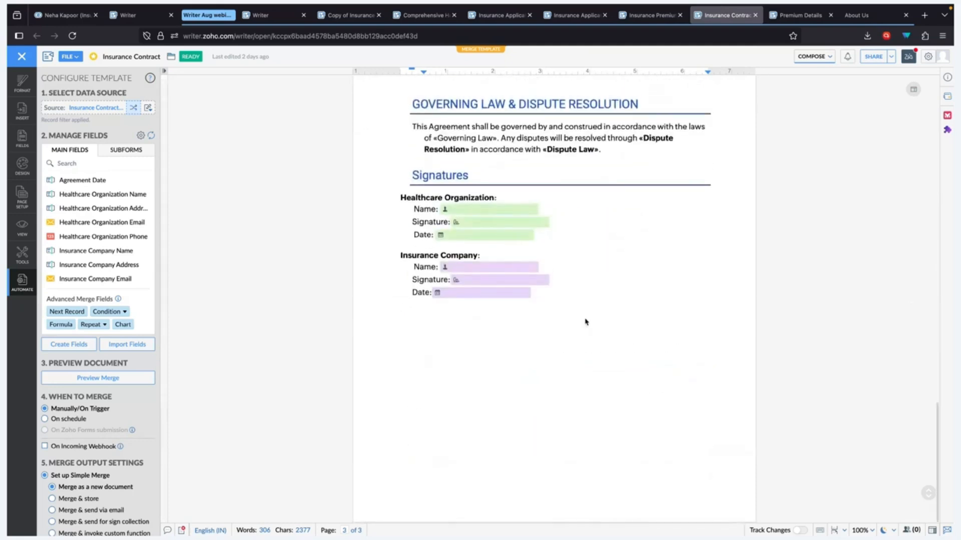
scroll(590, 310, up, 20)
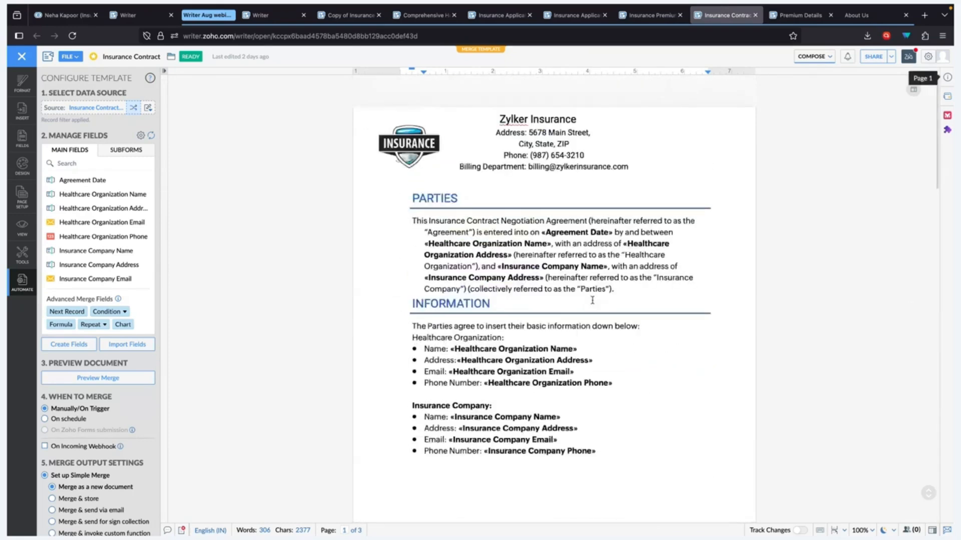
scroll(592, 300, down, 1)
scroll(585, 307, down, 2)
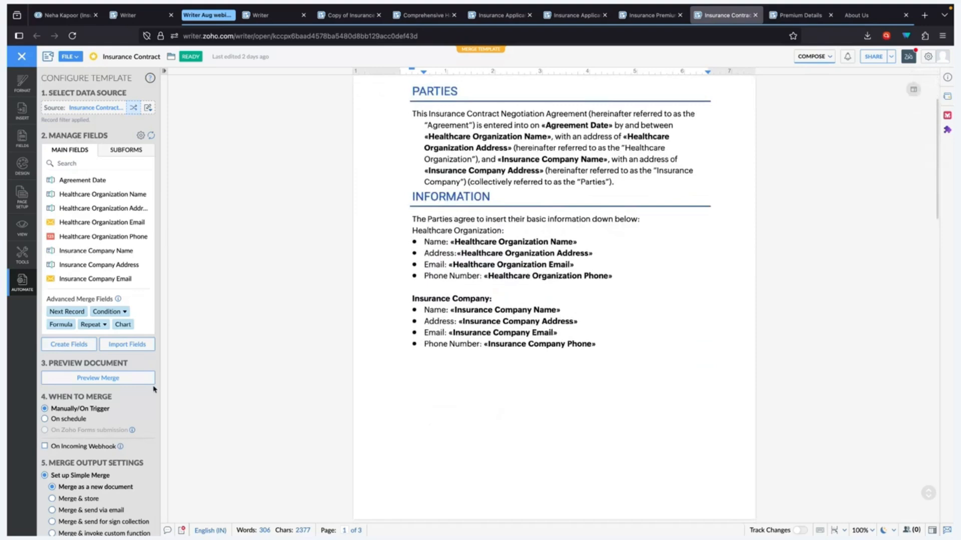
Run the Insurance Contract merge manually with the simple merge output as a new document.
scroll(113, 373, down, 6)
scroll(113, 373, up, 1)
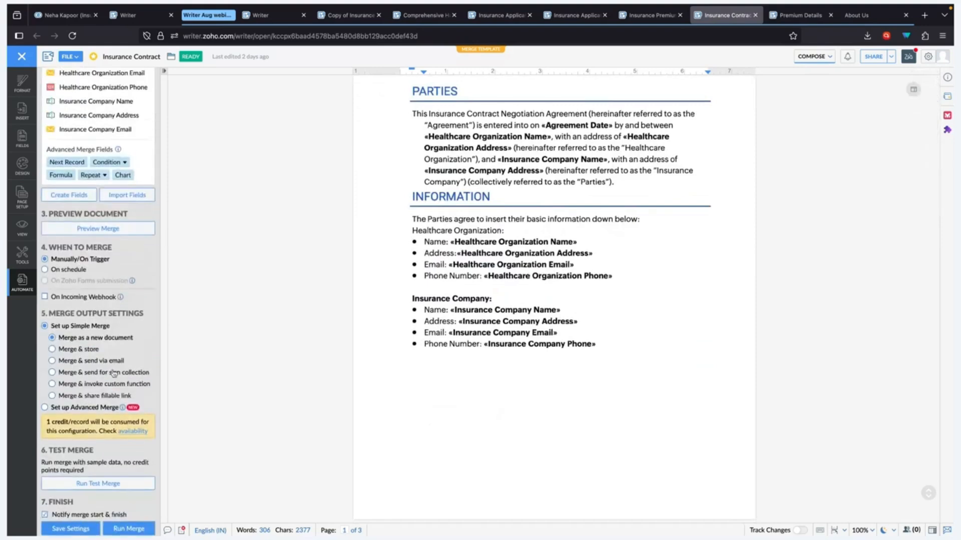
scroll(114, 374, down, 1)
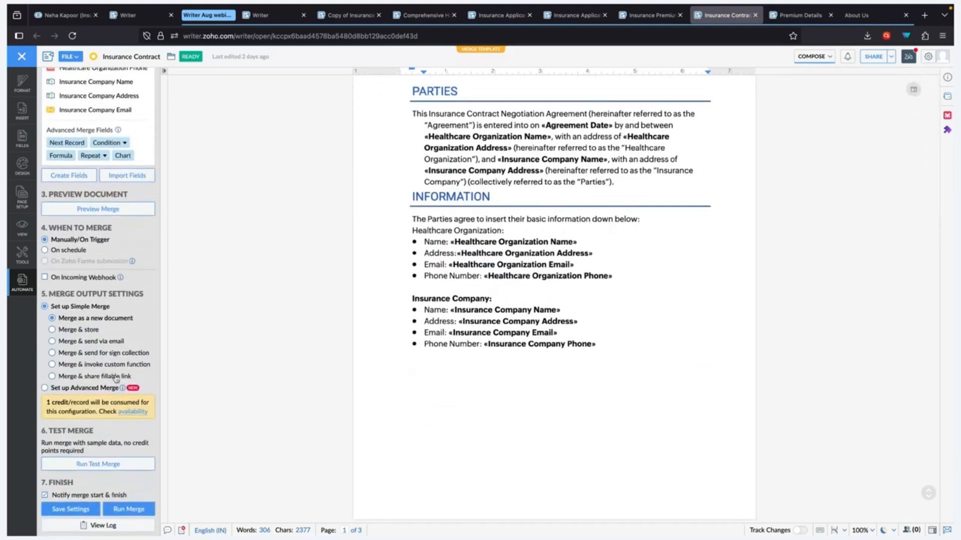
click(117, 507)
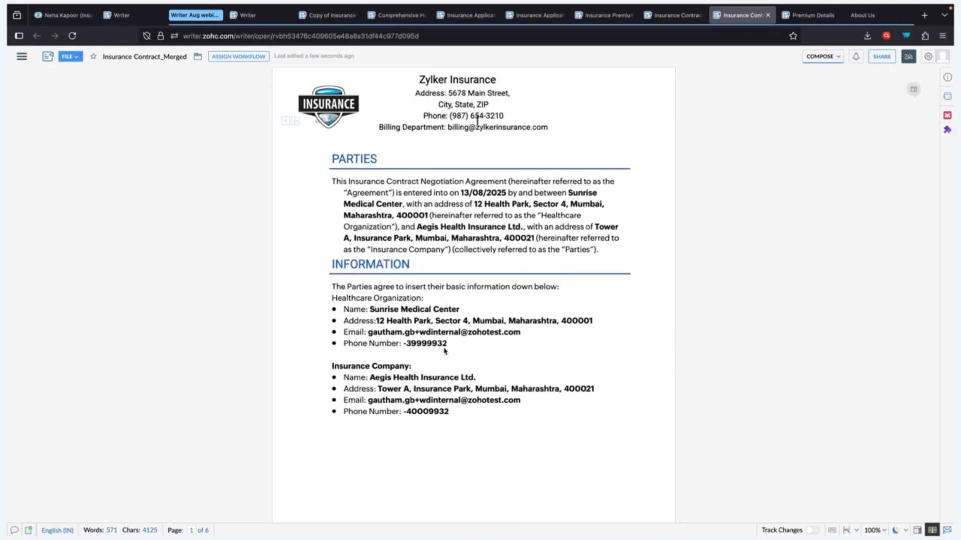
Examine the merged contract's rates table, the Inpatient Care final agreed rate field's properties, and the payment terms.
scroll(471, 320, down, 10)
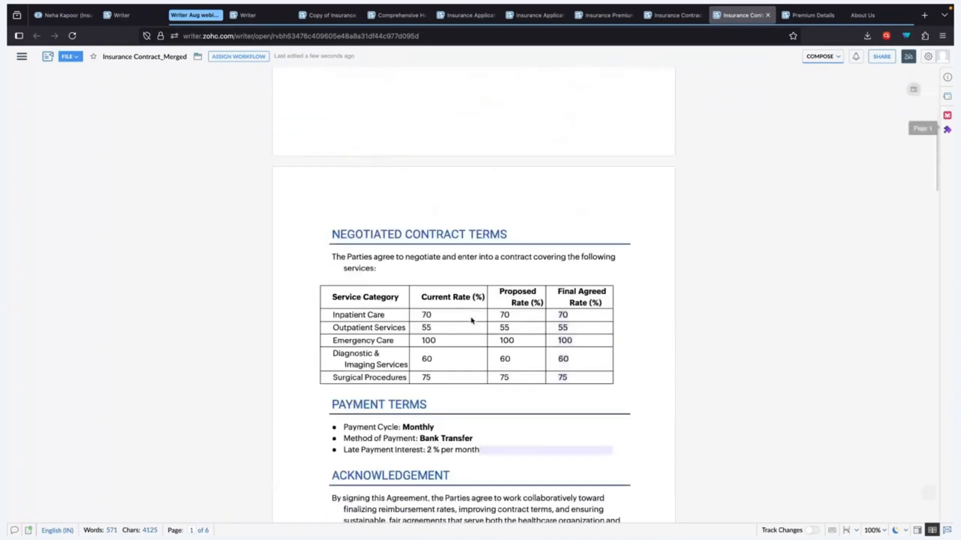
click(565, 317)
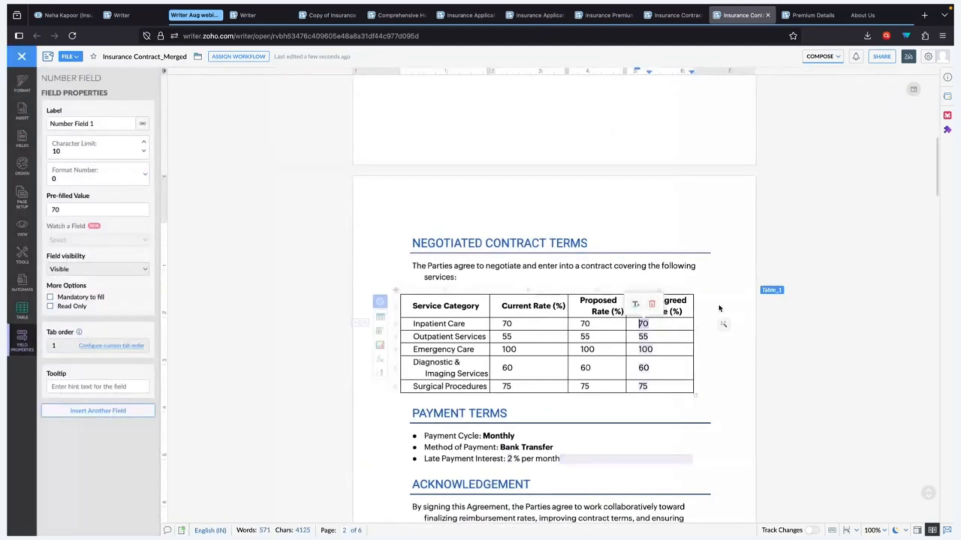
click(719, 308)
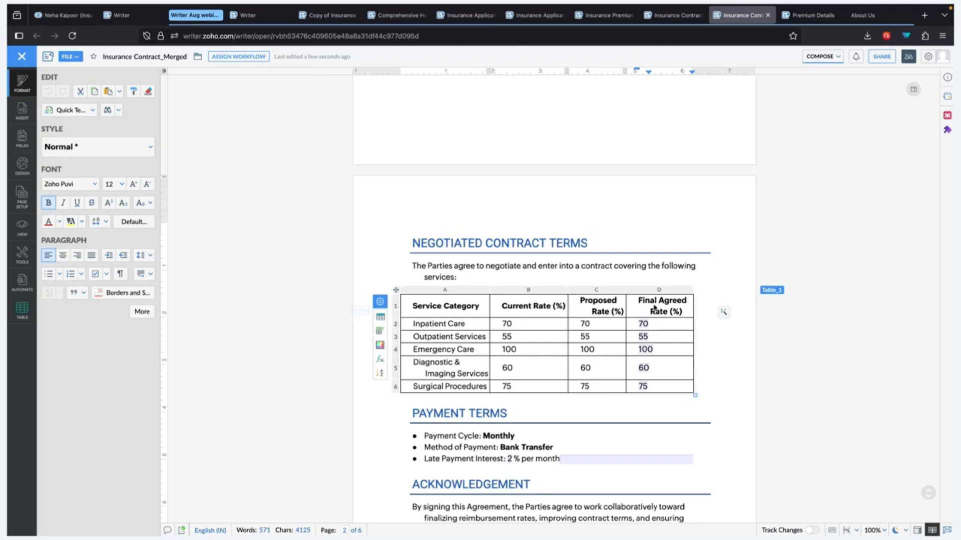
scroll(657, 389, down, 3)
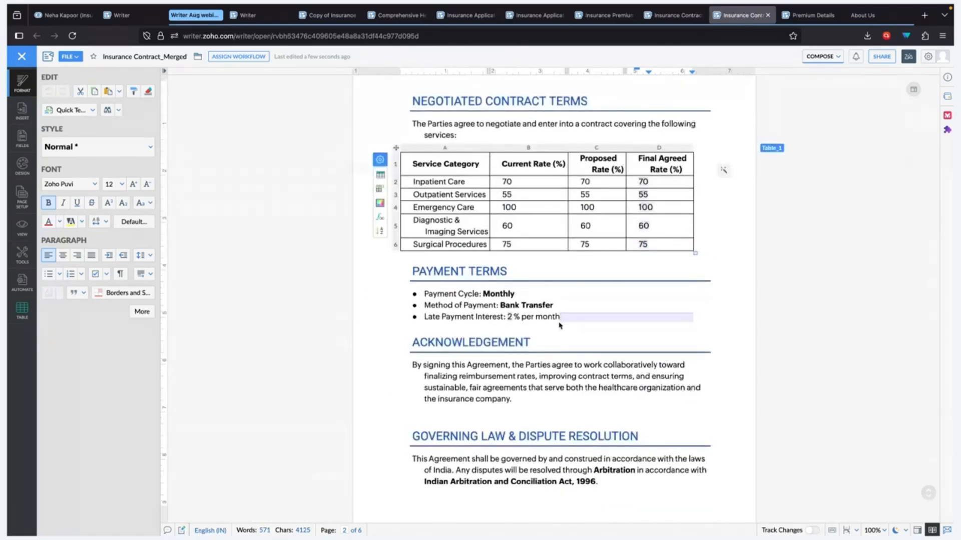
scroll(610, 322, up, 10)
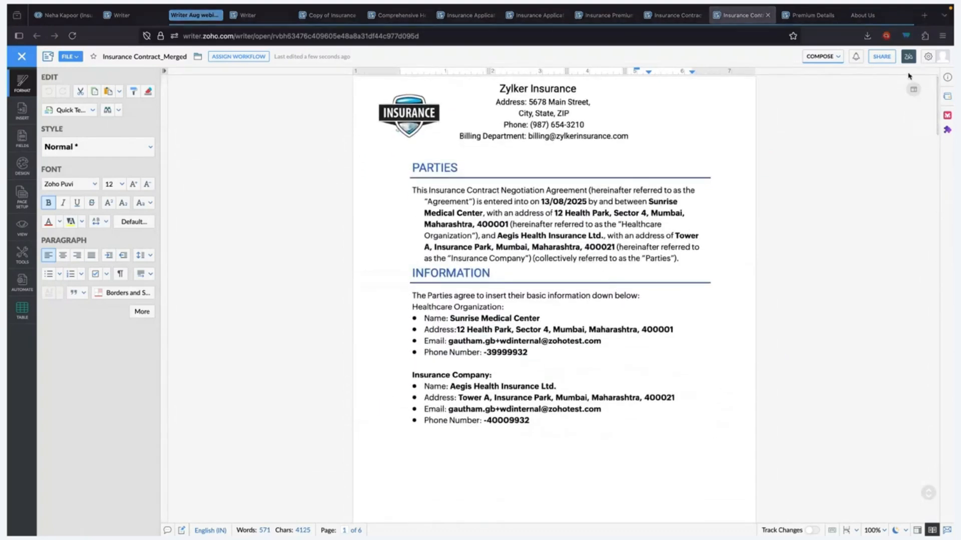
Share Insurance Contract_Merged with the collaborator, granting the Edit field values access level, and close the sharing settings.
click(879, 58)
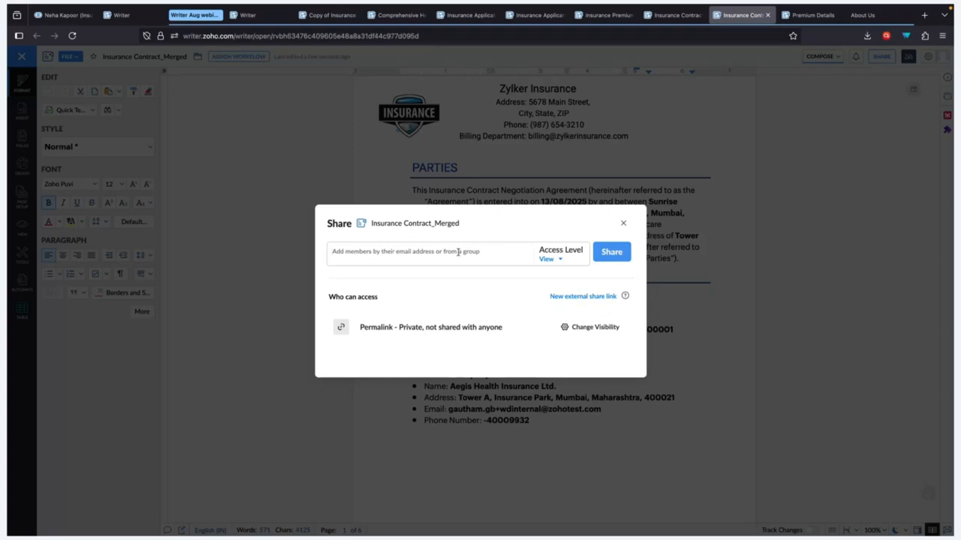
text(gautham)
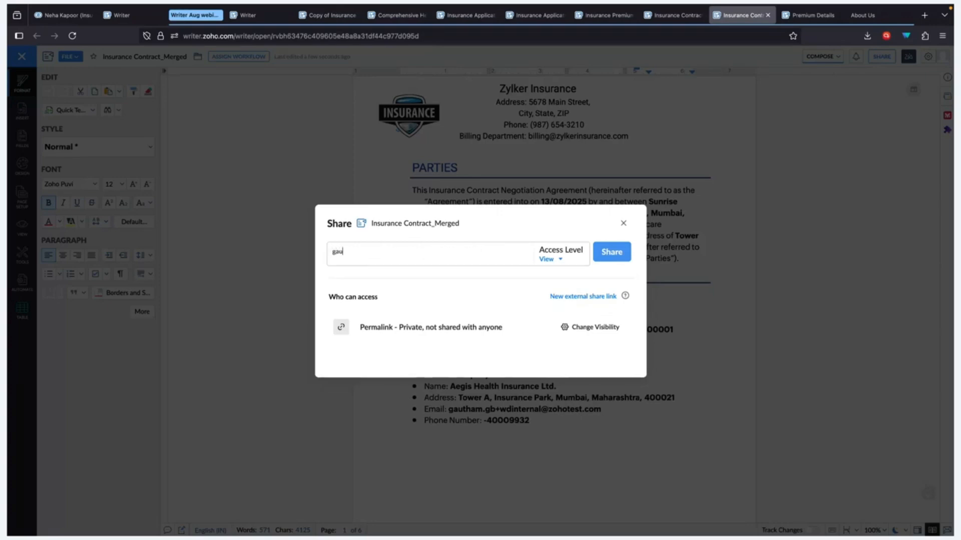
key(Return)
click(548, 251)
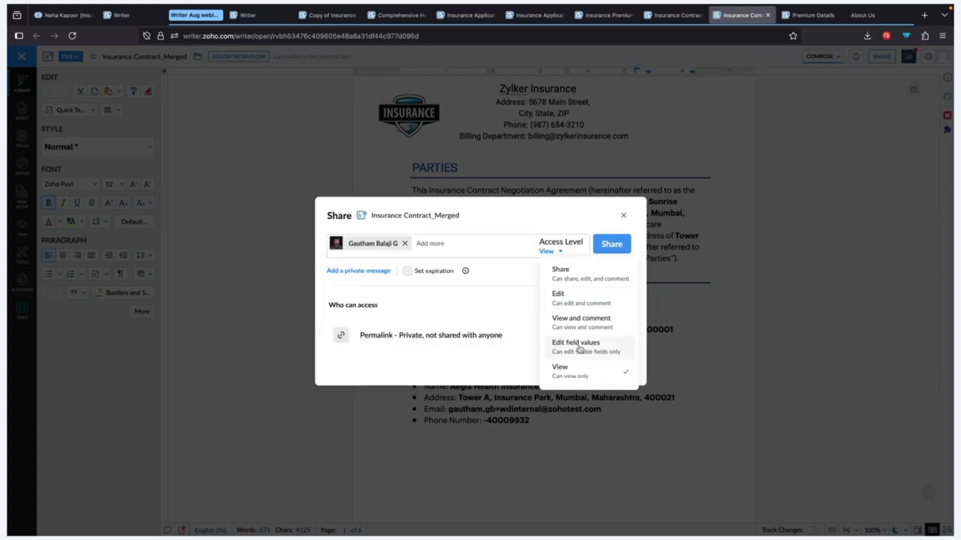
click(598, 347)
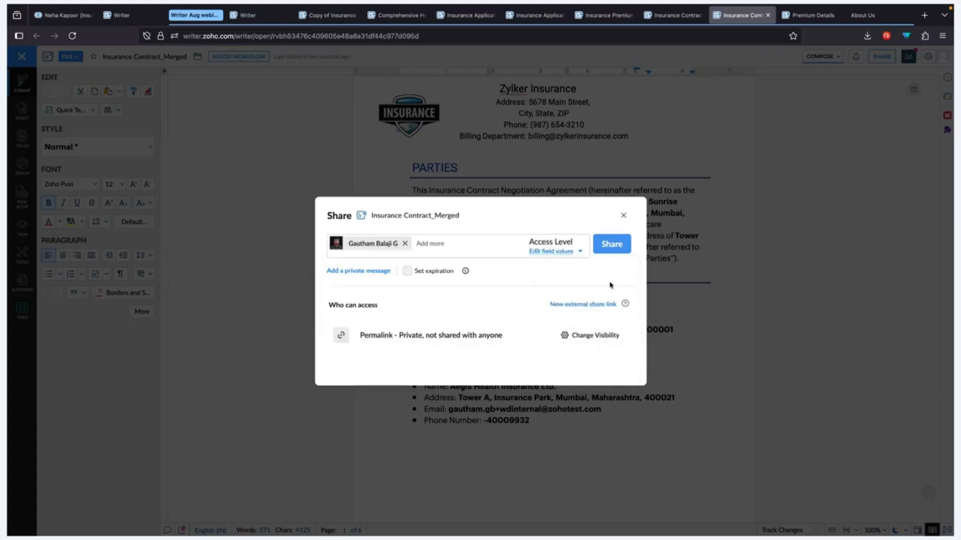
click(625, 248)
click(548, 333)
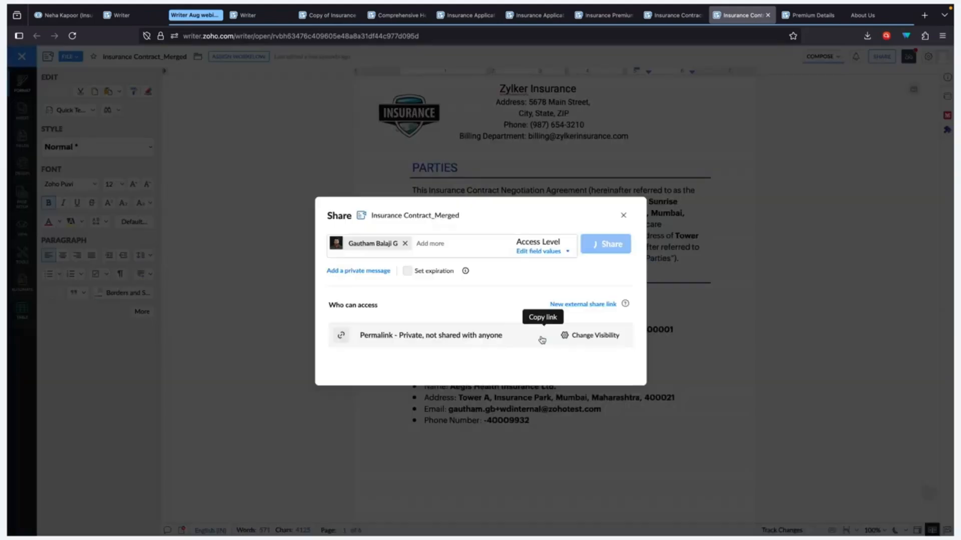
click(623, 220)
Switch the merged contract to Review mode and turn on Track Changes.
scroll(651, 291, down, 10)
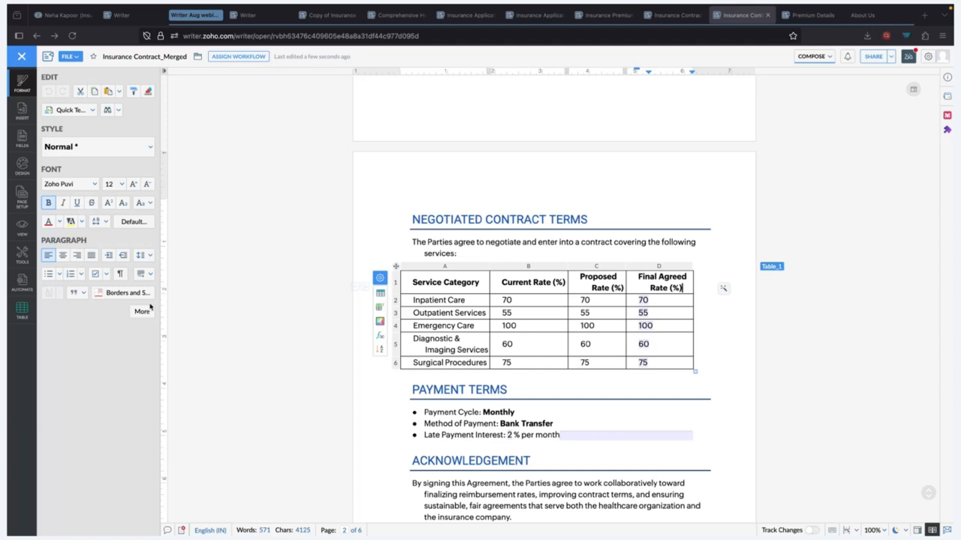
click(804, 59)
click(804, 57)
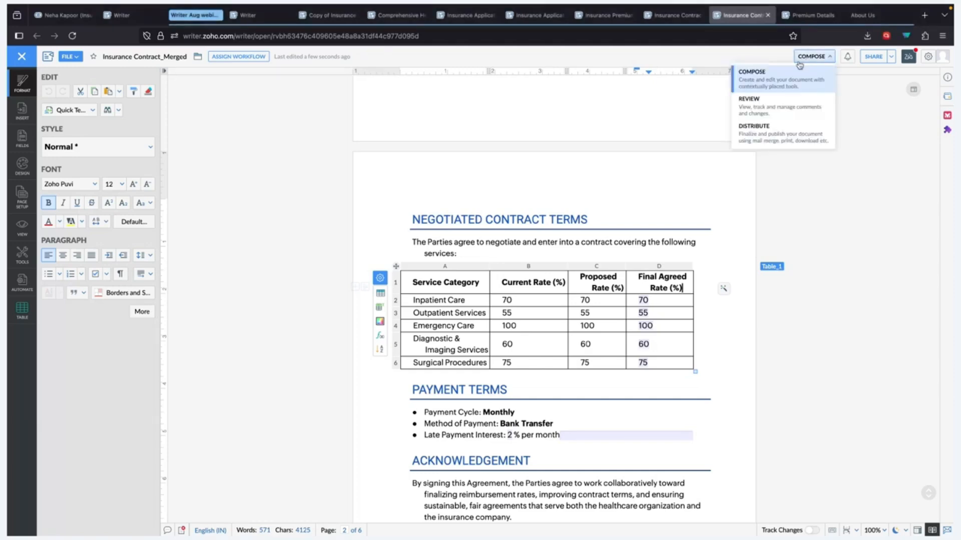
click(791, 105)
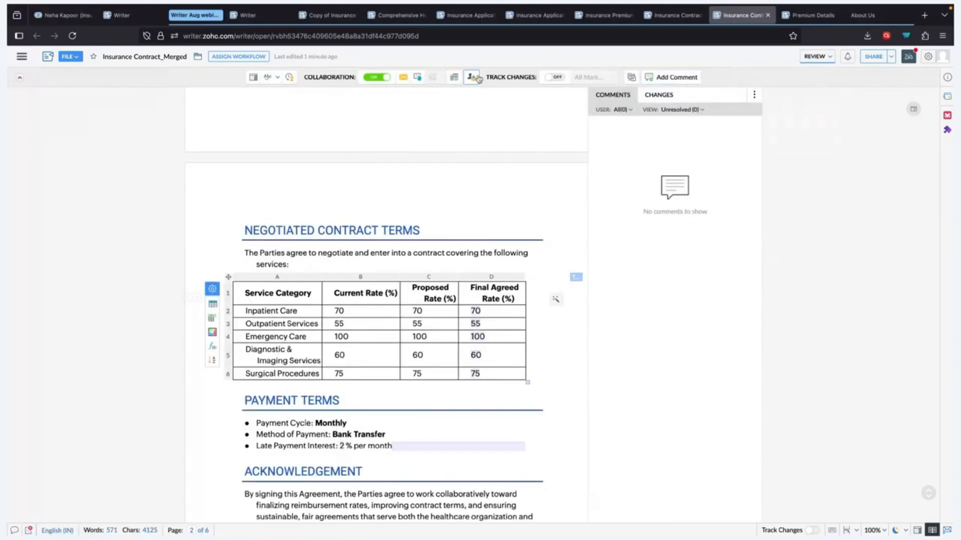
click(555, 77)
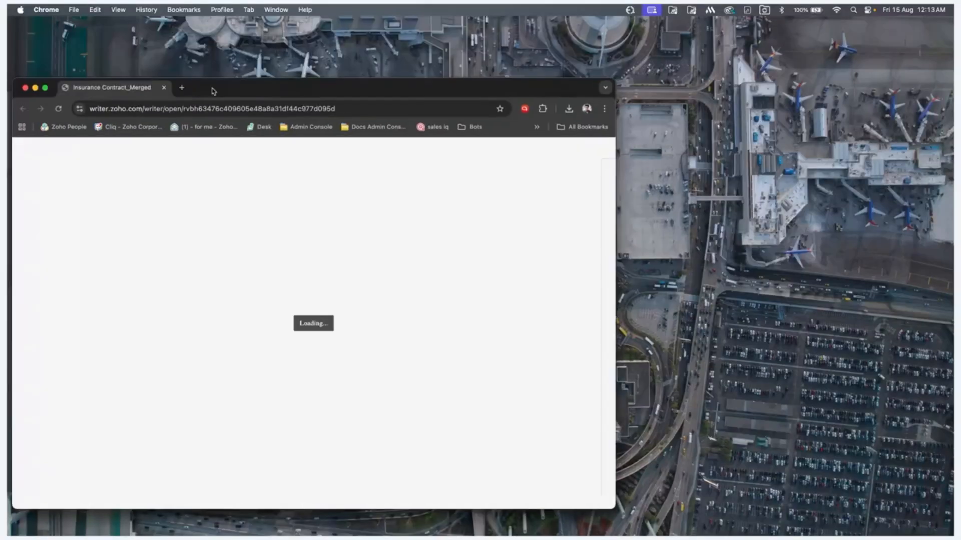
In the collaborator's Chrome window, show the shared contract full screen and set the Inpatient Care final agreed rate to 78.
key(ctrl+super+f)
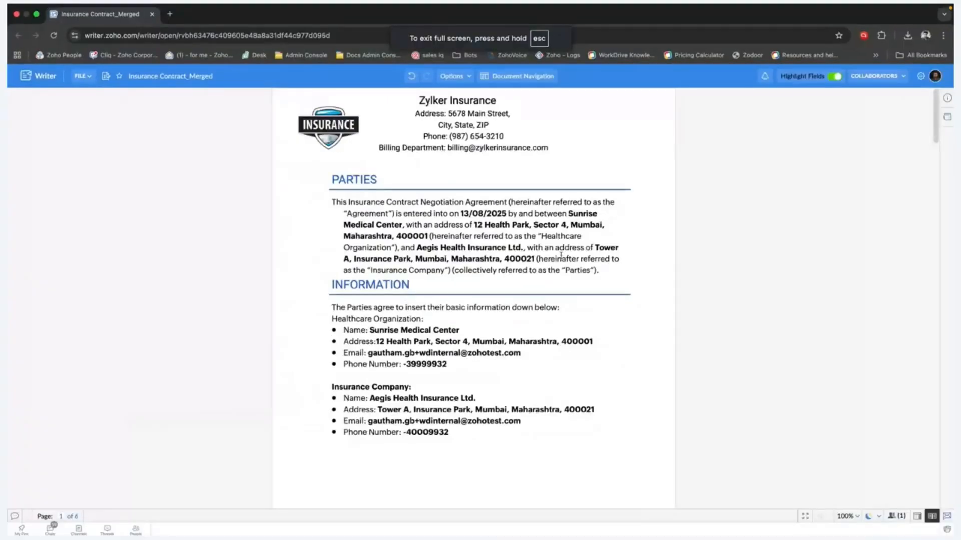
scroll(559, 257, down, 1)
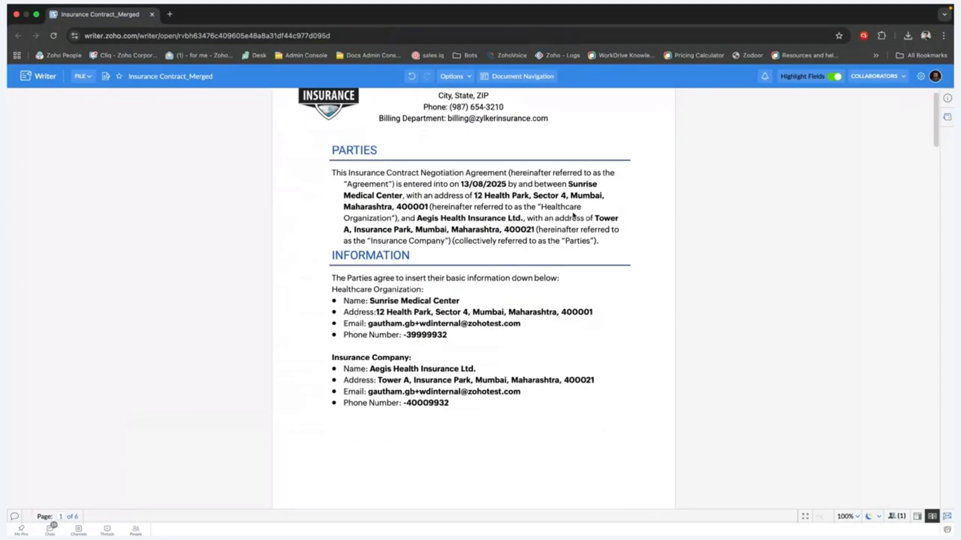
scroll(542, 288, down, 5)
scroll(542, 289, down, 3)
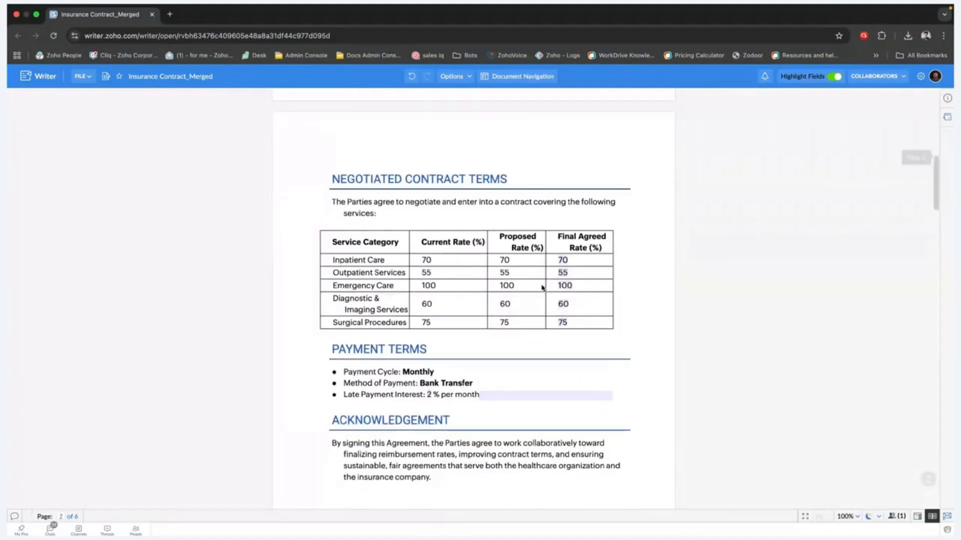
click(563, 260)
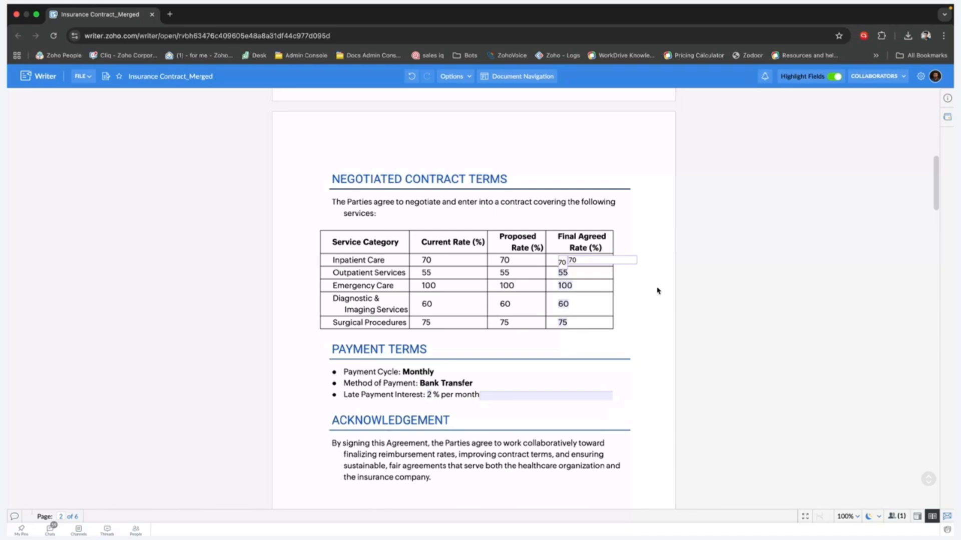
key(BackSpace)
text(8)
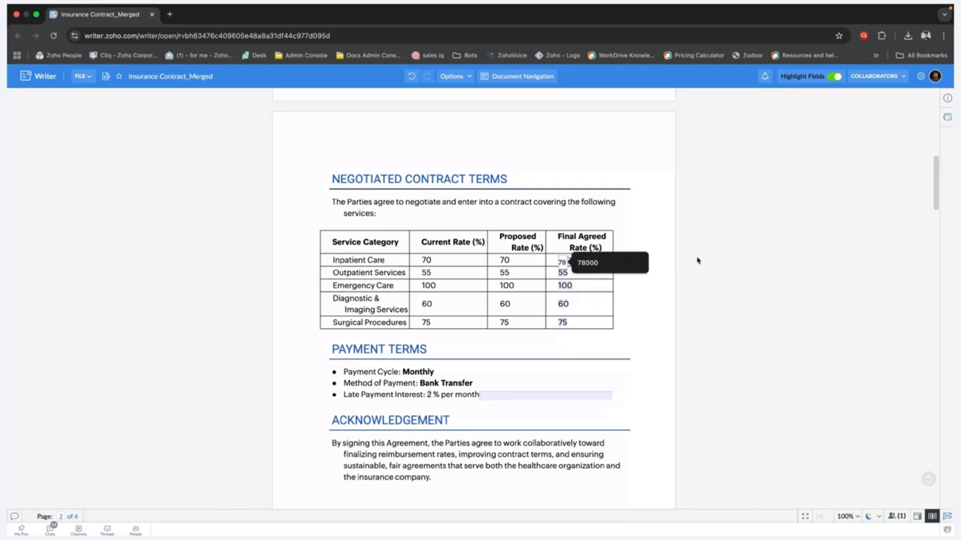
click(654, 225)
Set the final agreed rates to 60 for Outpatient Services and 62 for Diagnostic & Imaging Services.
click(563, 274)
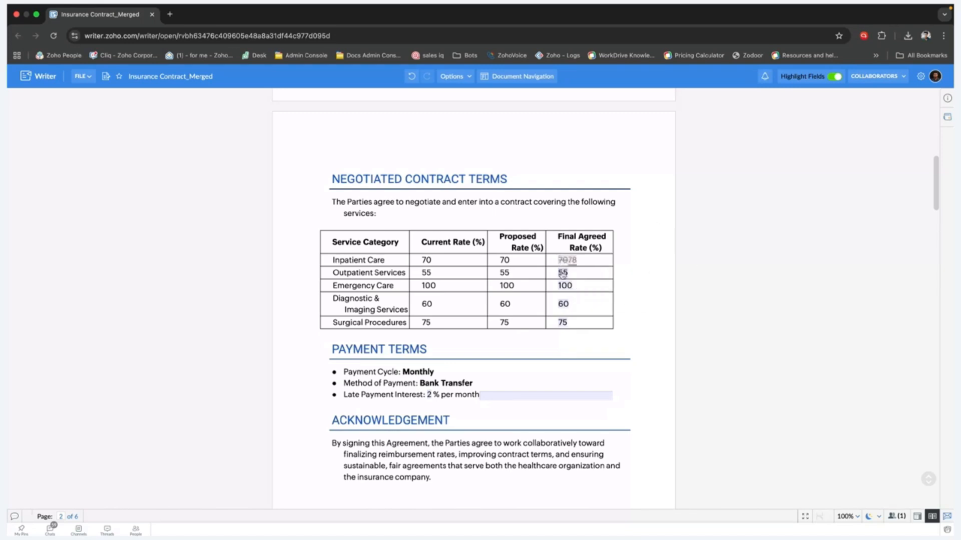
text(60)
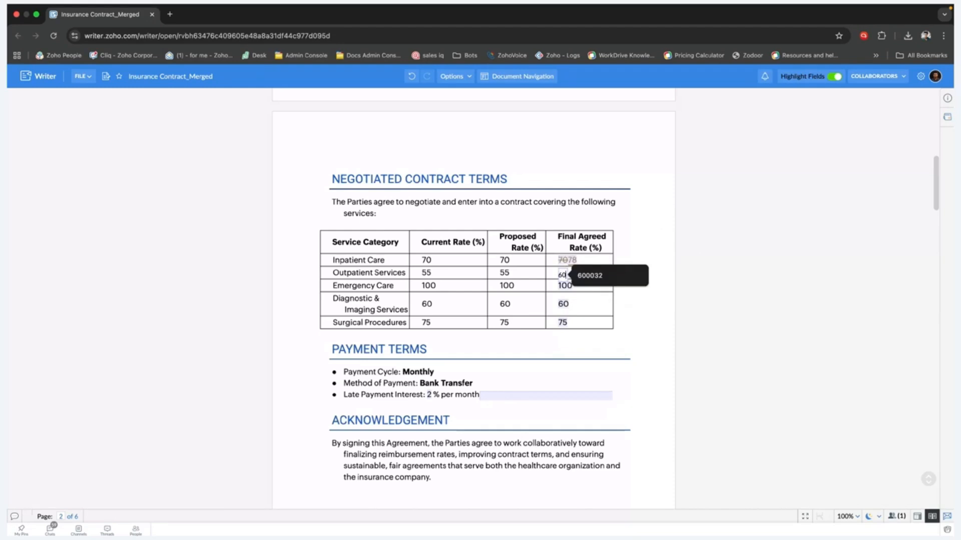
click(644, 249)
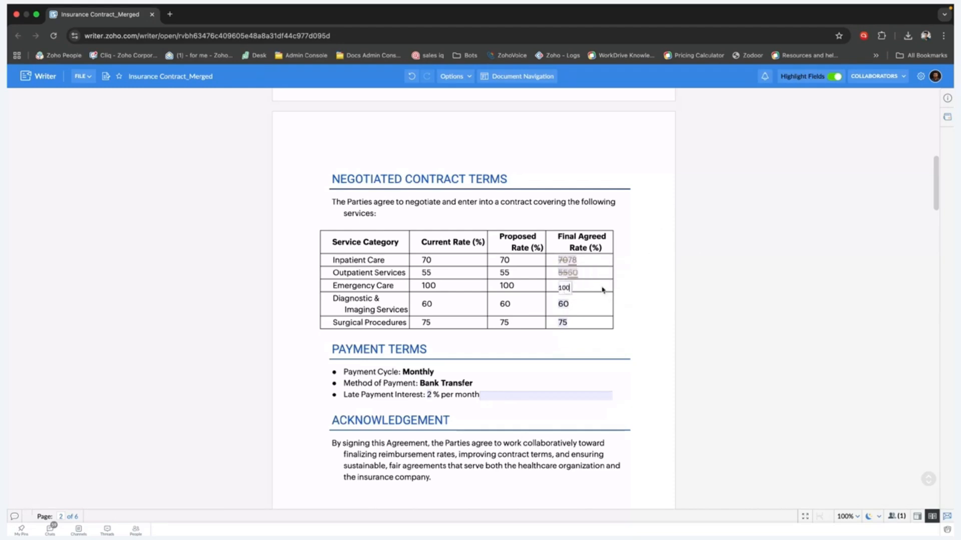
click(563, 305)
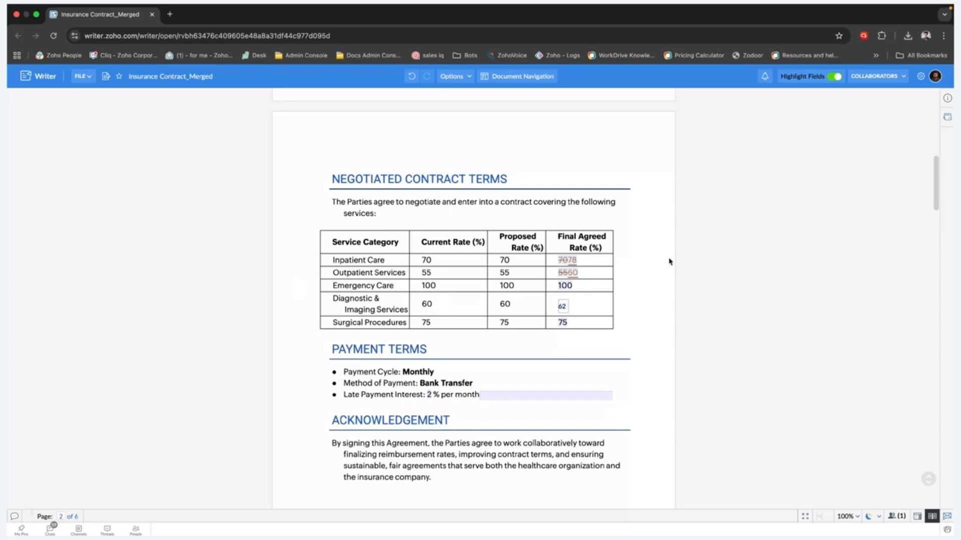
text(62)
key(Return)
Look over the shared contract's remaining sections, including the signature fields and the opening page.
scroll(605, 322, up, 5)
scroll(606, 327, down, 10)
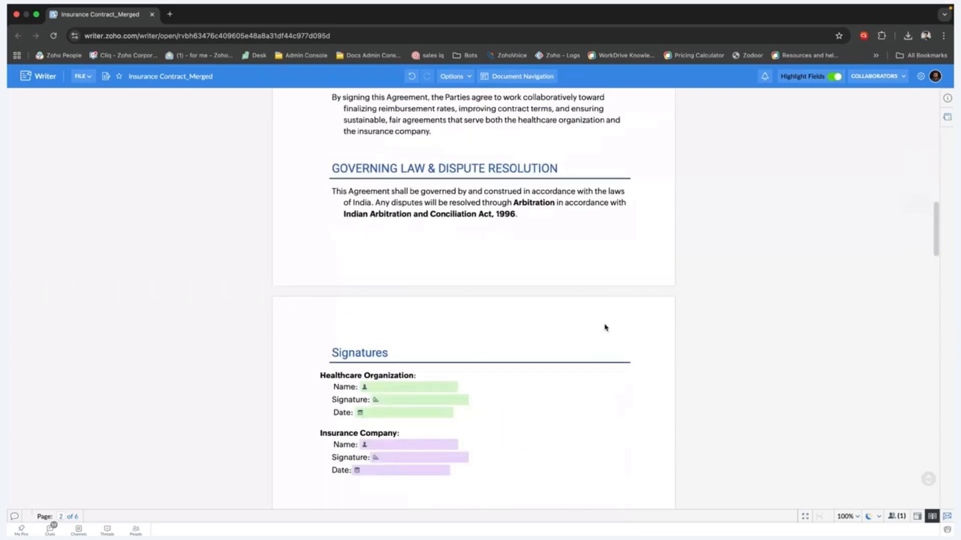
scroll(605, 328, up, 15)
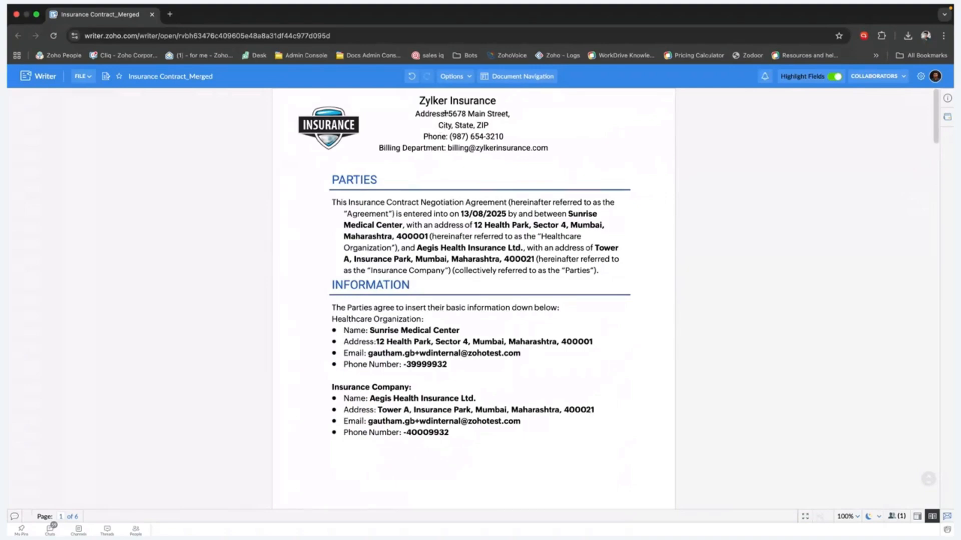
scroll(730, 111, down, 2)
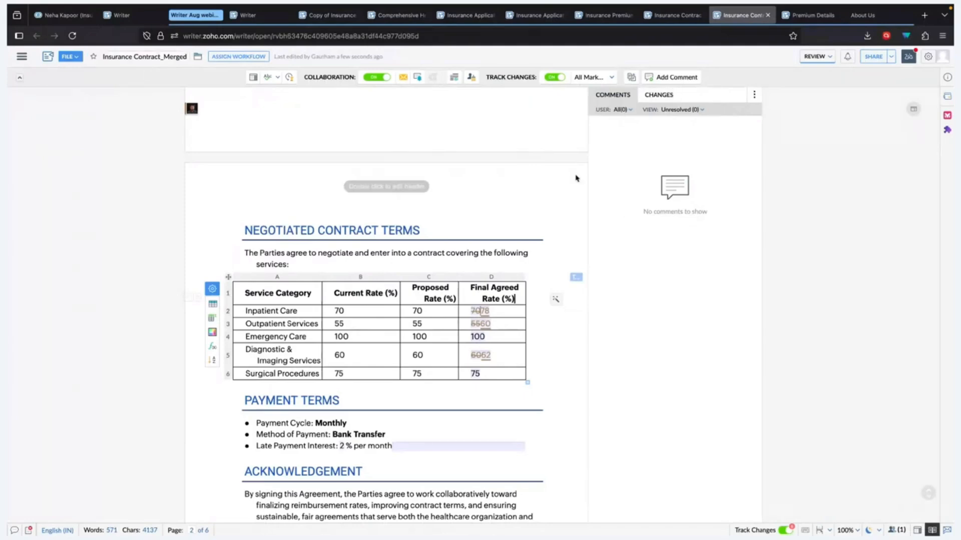
Reject the tracked change to 78 for Inpatient Care and accept the tracked change to 60 for Outpatient Services.
click(475, 313)
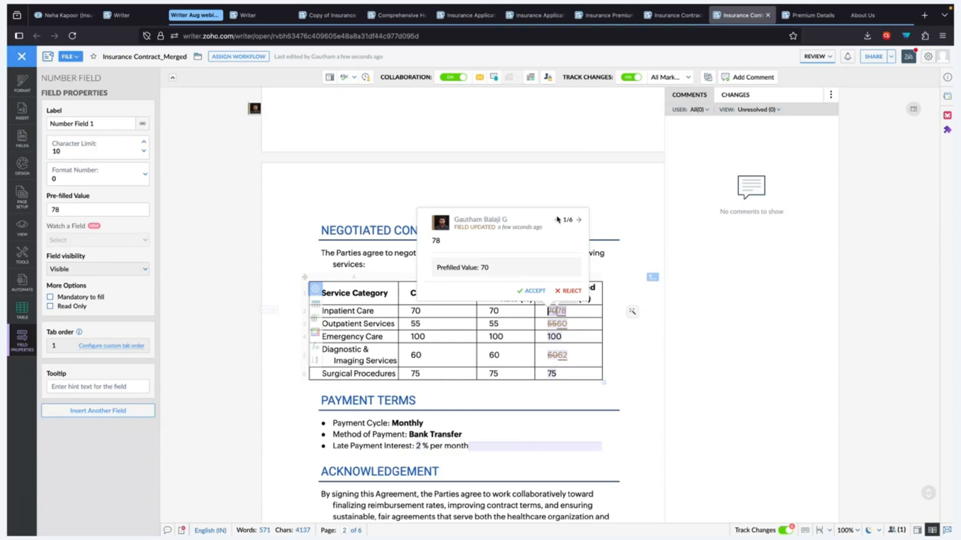
click(571, 292)
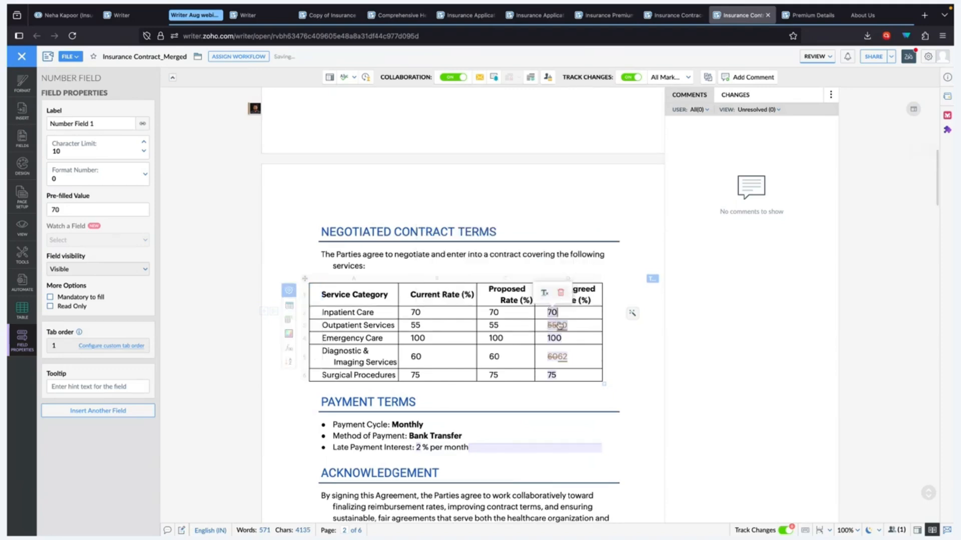
click(559, 326)
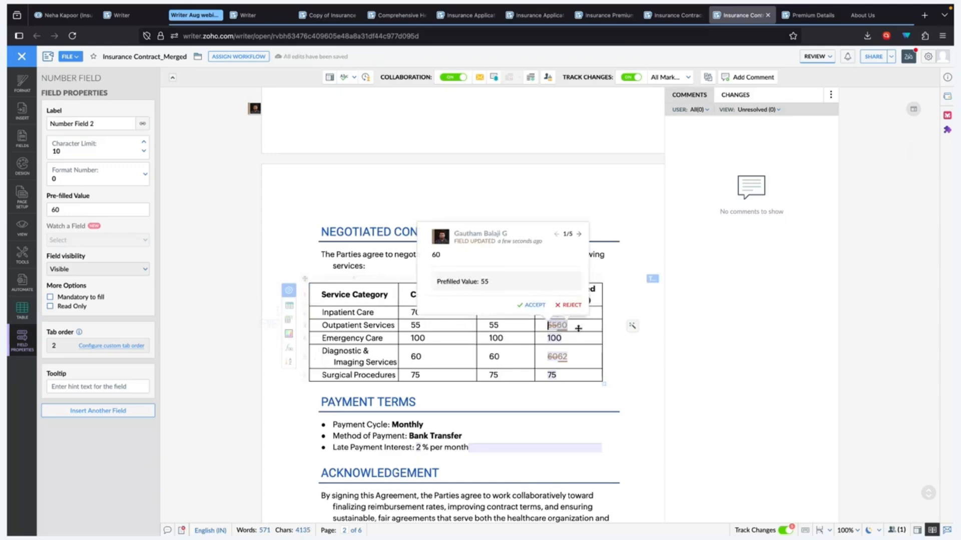
click(533, 308)
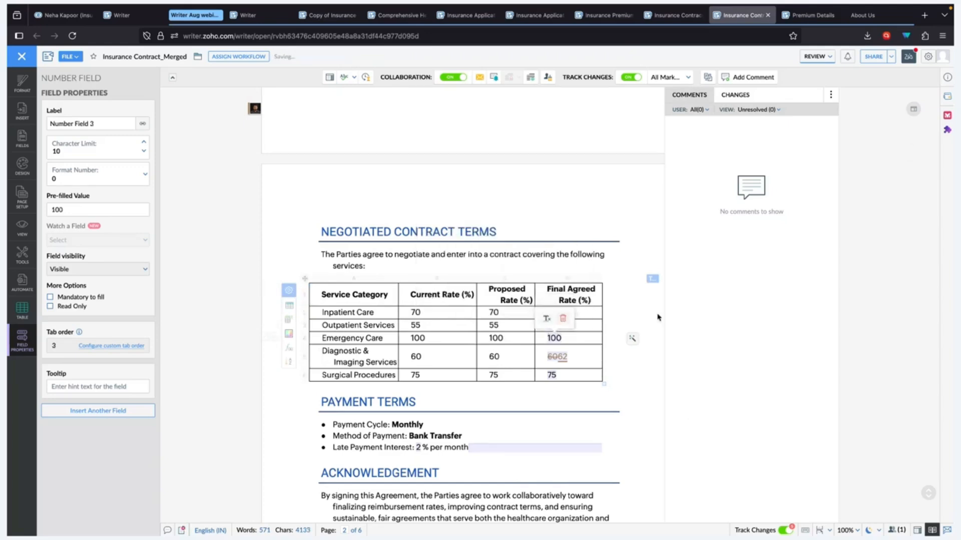
List the contract's tracked changes and reject all the remaining ones at once.
click(744, 95)
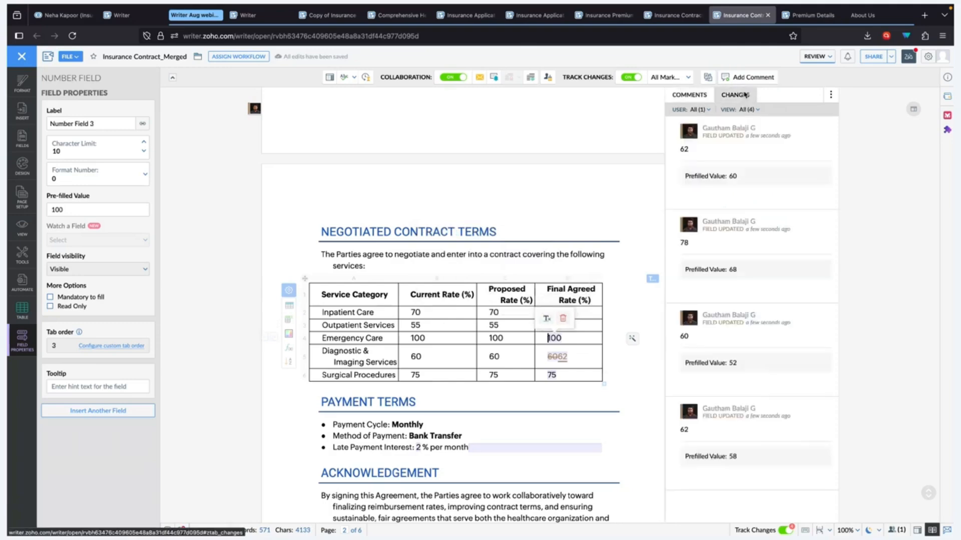
click(831, 95)
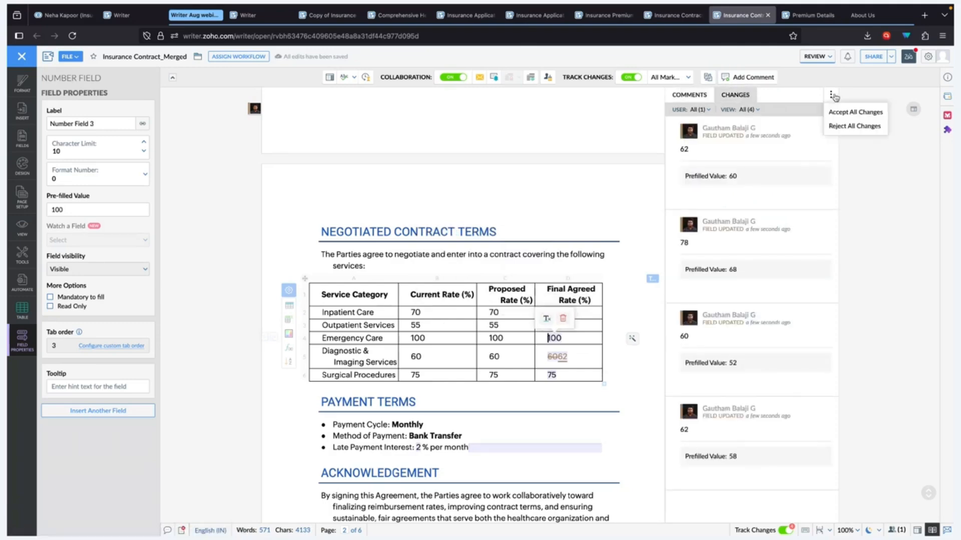
click(850, 126)
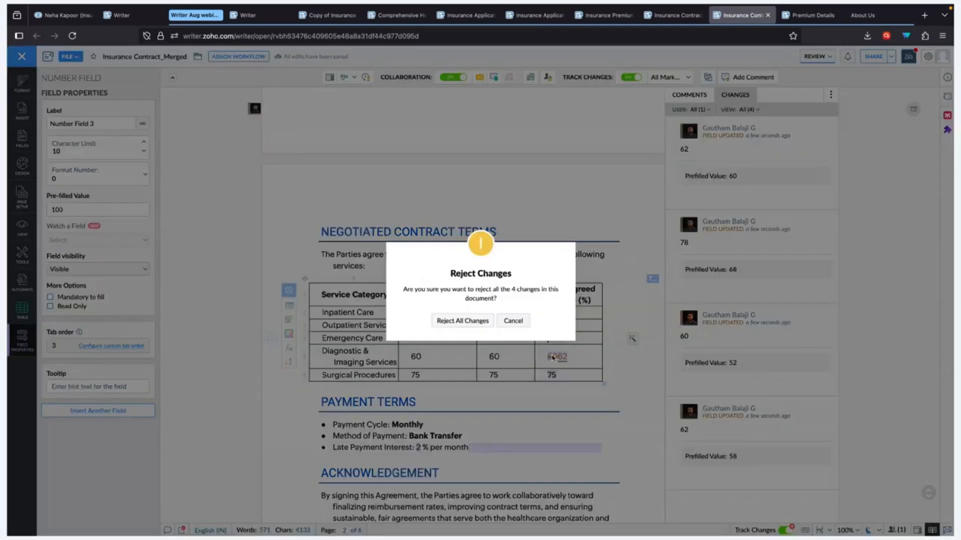
click(462, 320)
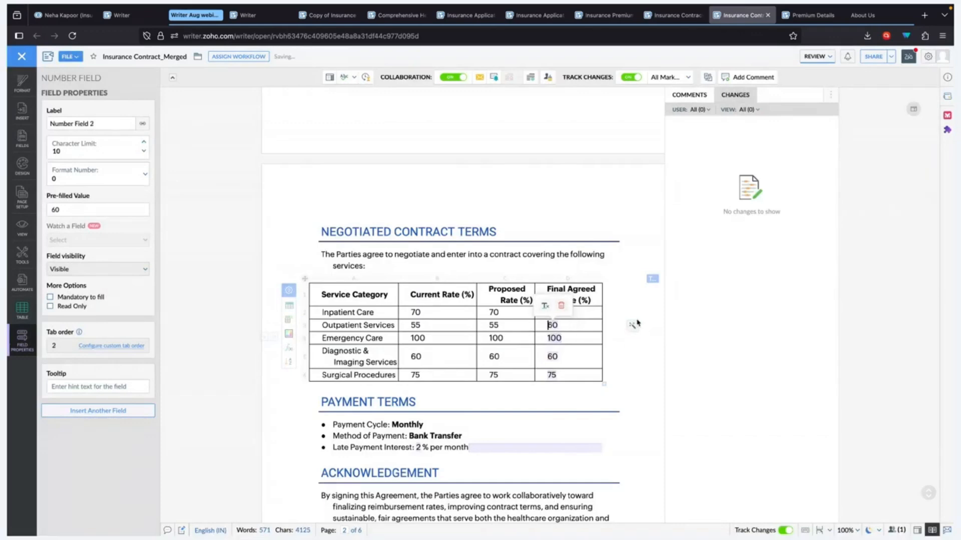
click(640, 288)
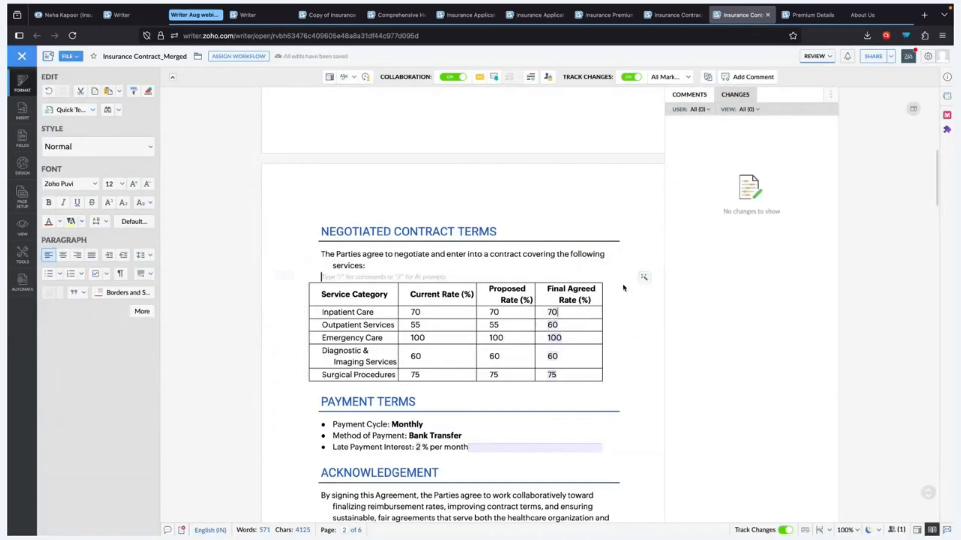
Reject the new change to 78 for Inpatient Care, accept 62 for Outpatient Services, and return to the comments list.
click(553, 313)
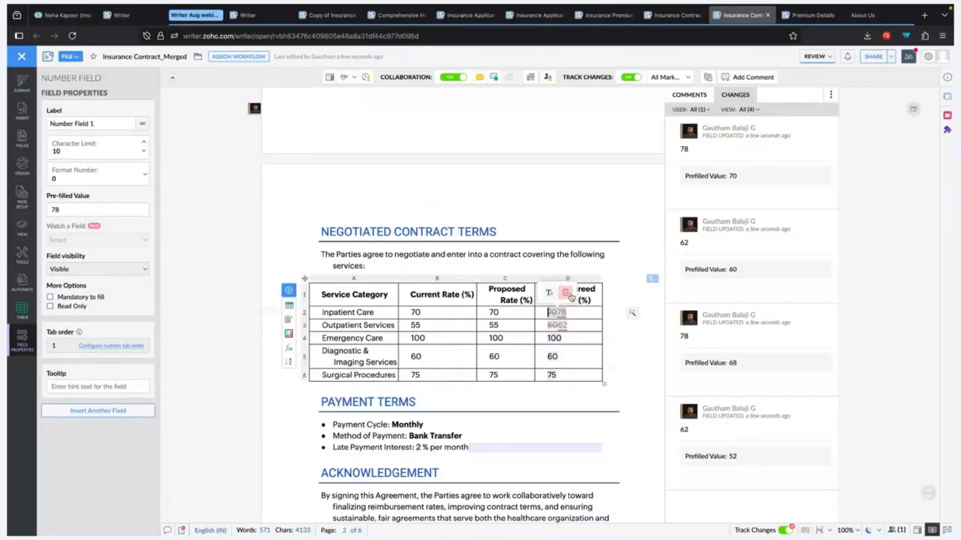
click(571, 292)
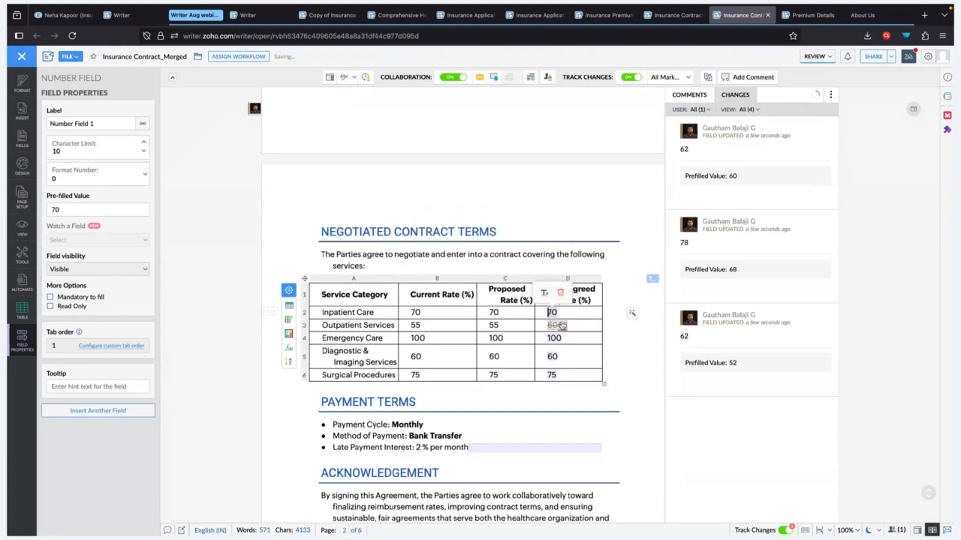
click(541, 308)
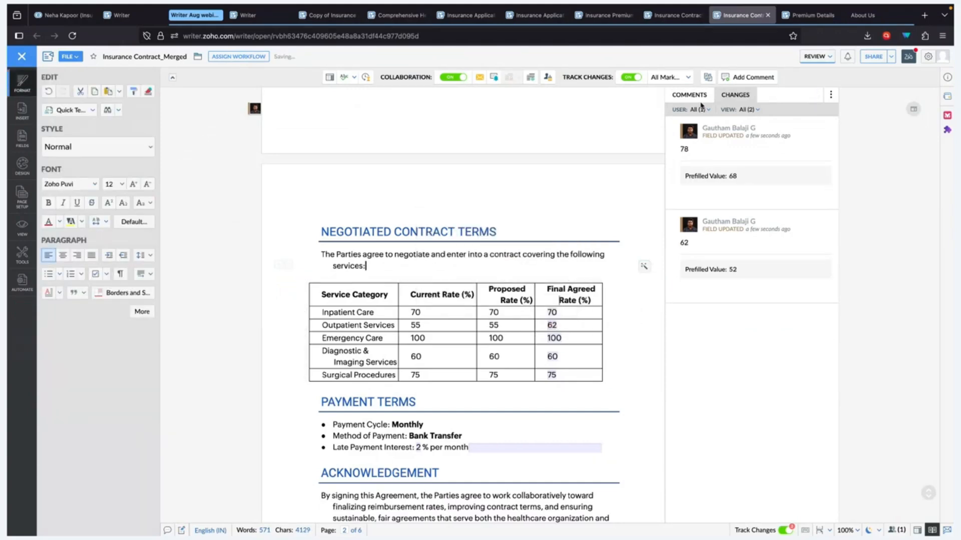
click(692, 97)
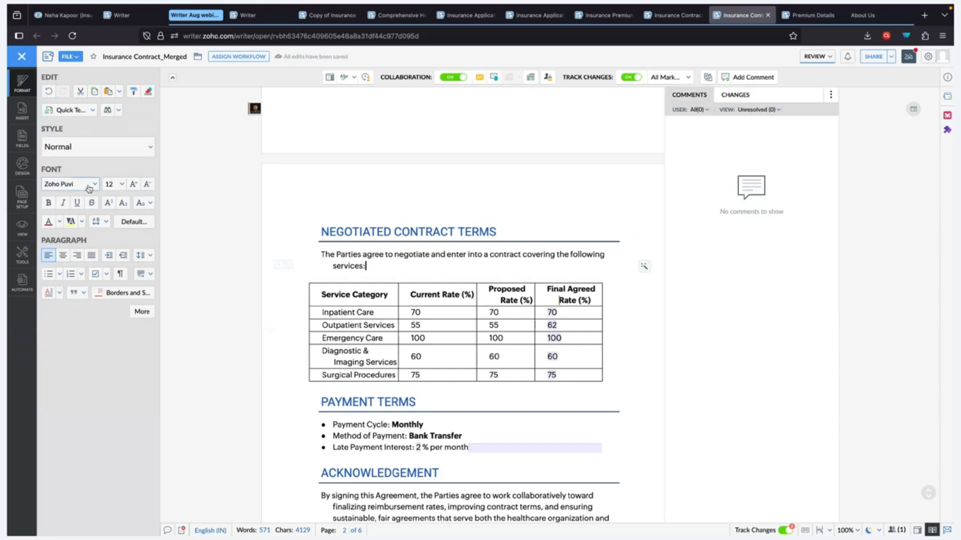
Convert the negotiated contract to a sign template after checking its signature fields and party information.
click(23, 281)
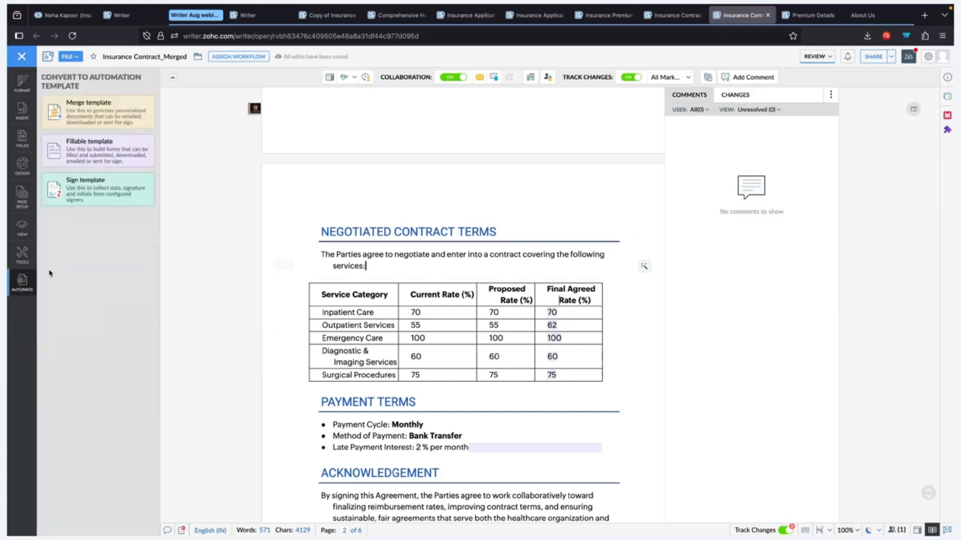
scroll(461, 301, down, 10)
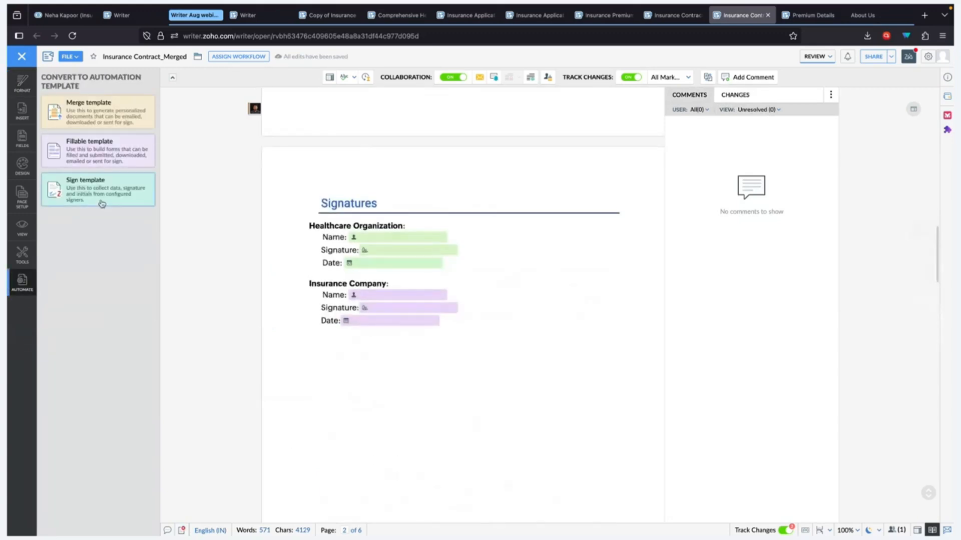
scroll(457, 249, up, 10)
scroll(457, 250, down, 10)
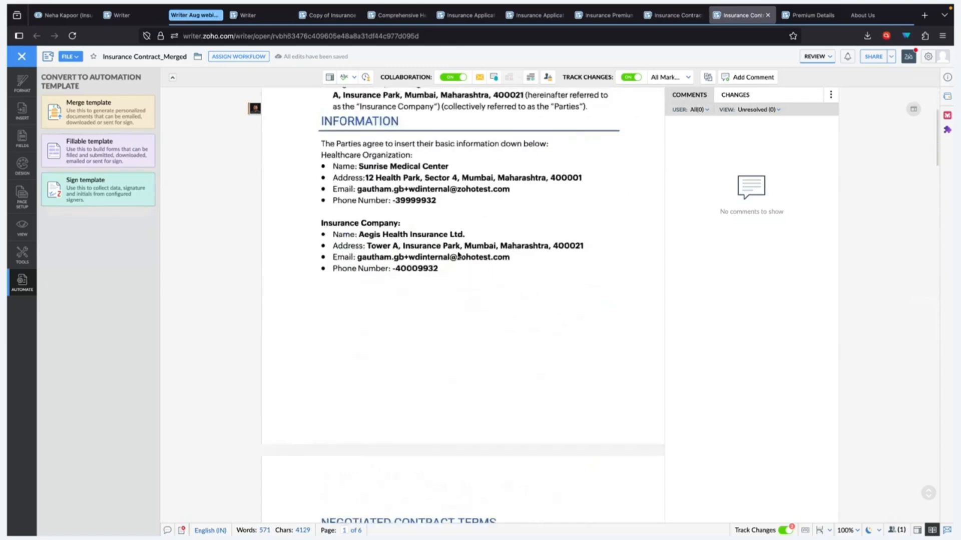
click(111, 189)
click(470, 321)
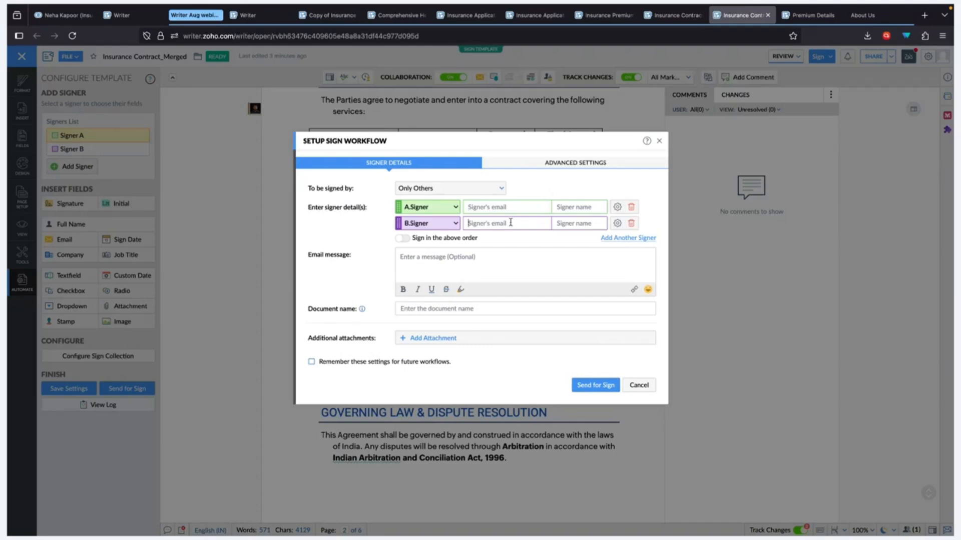
In the sign workflow setup, enable signing in the listed order, view the advanced settings, and cancel without sending.
click(404, 238)
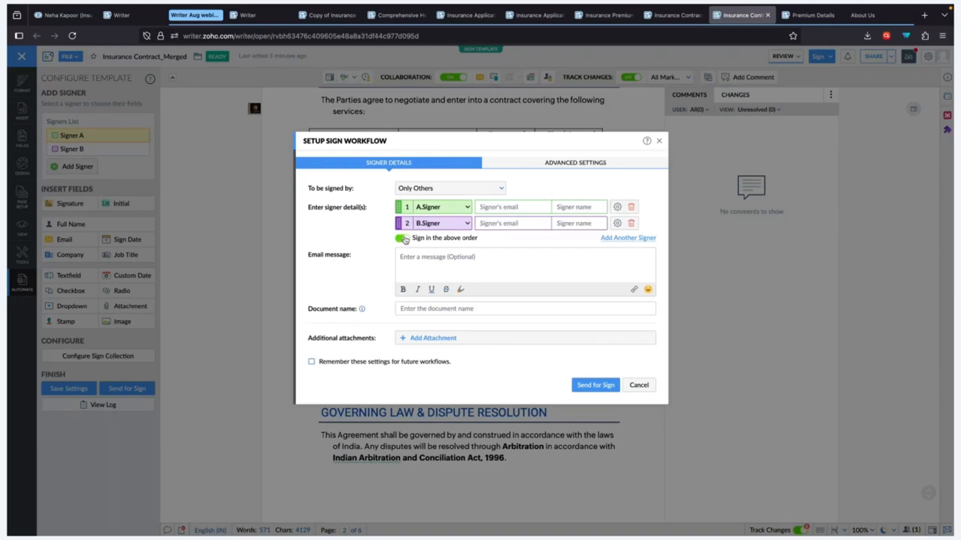
drag(459, 141, 454, 192)
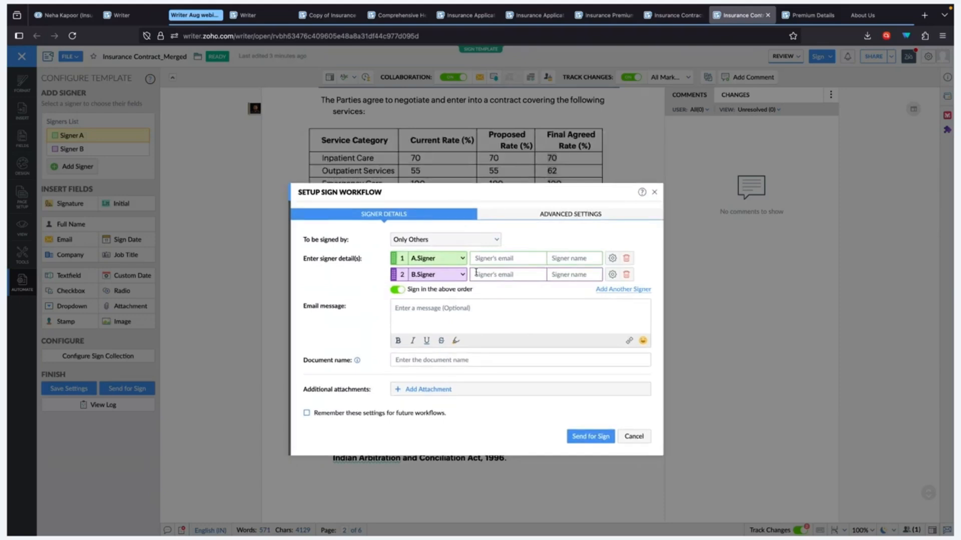
click(571, 215)
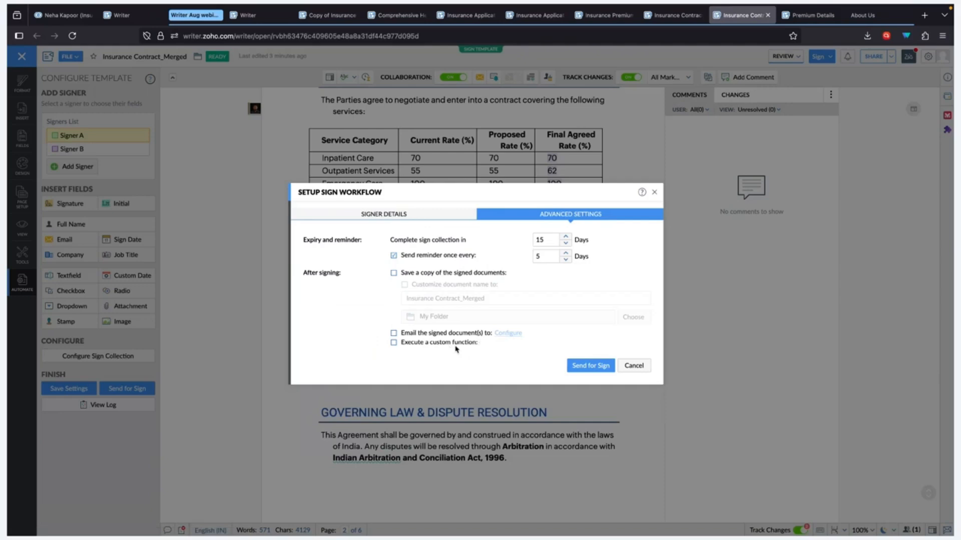
click(634, 366)
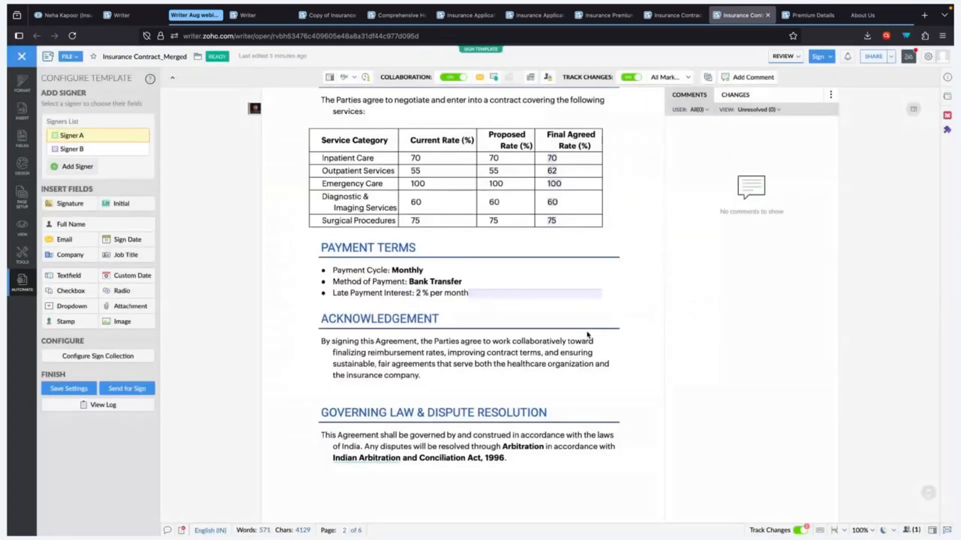